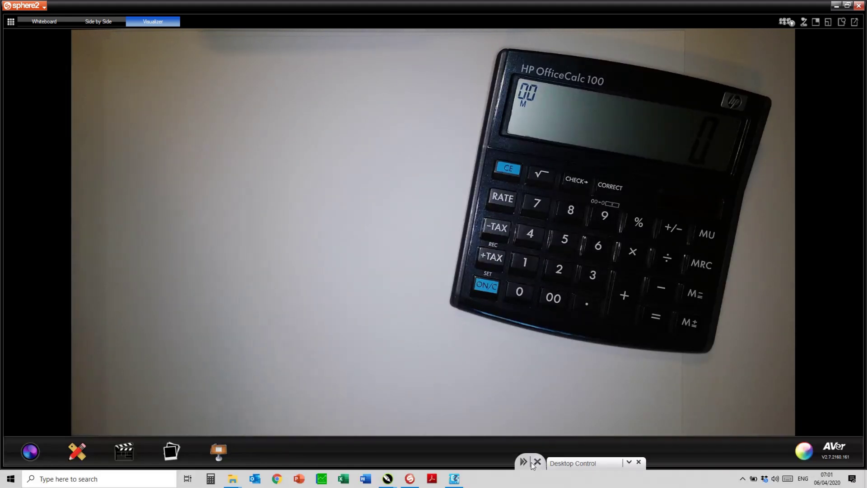
# Step: Start a video recording of the live calculator-and-paper camera view from the recording toolbar
pyautogui.click(133, 453)
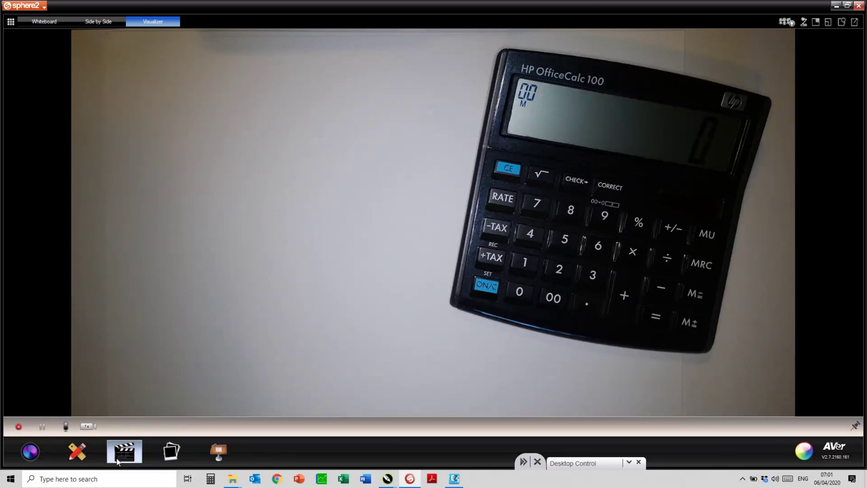
pyautogui.click(19, 427)
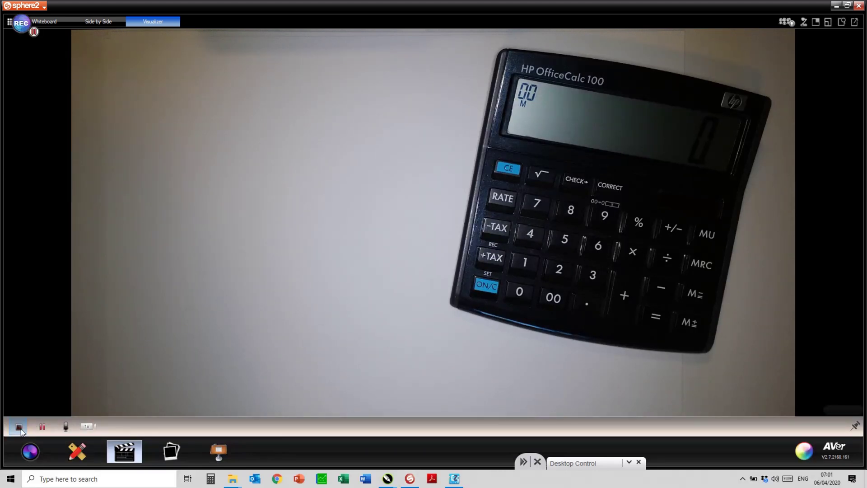